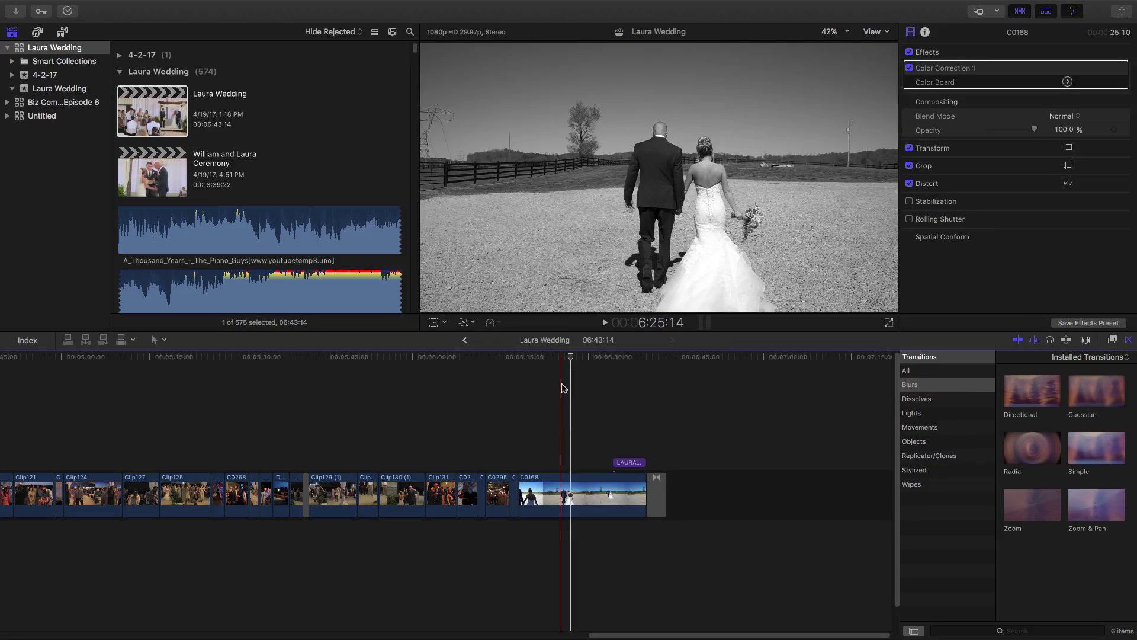
# Park the playhead on the C0168 shot, turn off skimming, and select clip C0168.
pyautogui.click(564, 388)
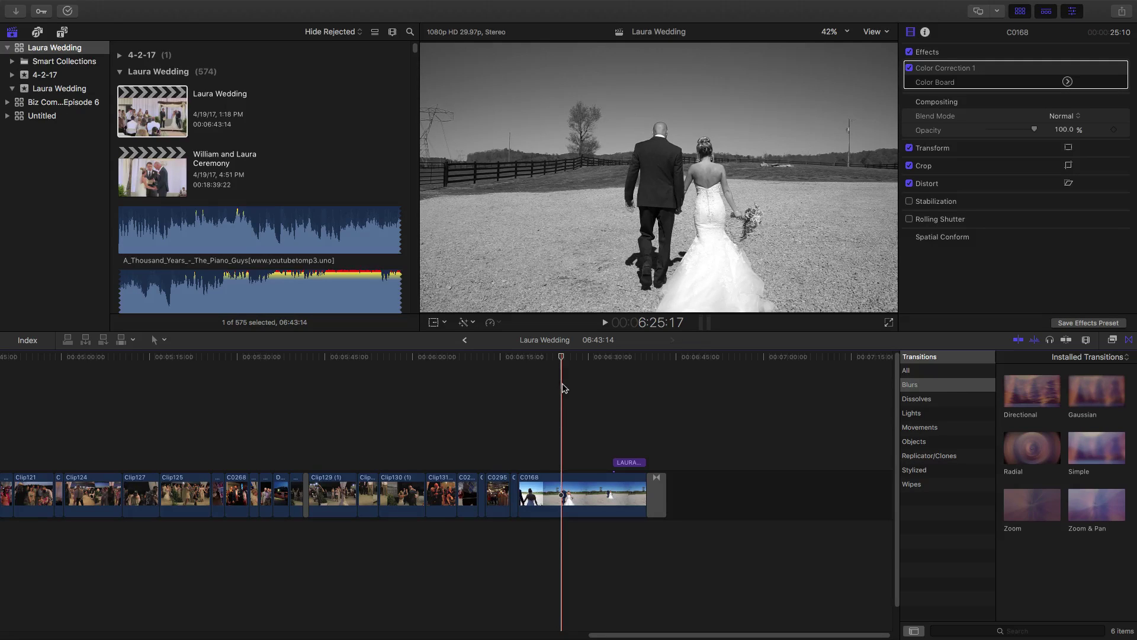
pyautogui.press('s')
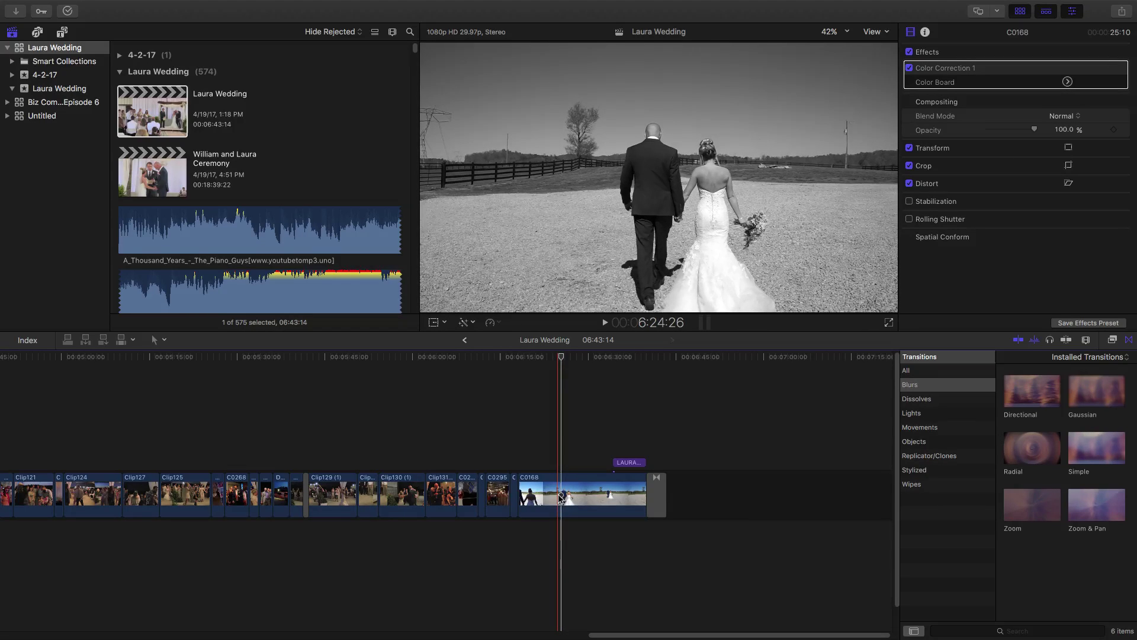
pyautogui.click(558, 496)
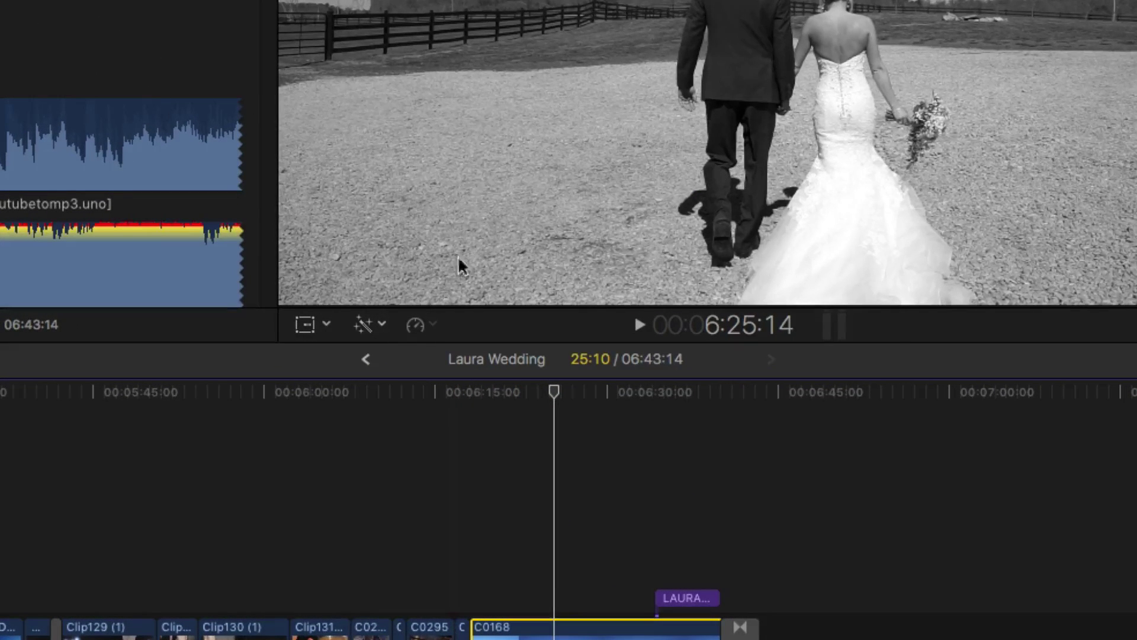
# Retime clip C0168 to Slow 50% and play back the slowed walk.
pyautogui.click(431, 324)
pyautogui.moveTo(446, 367)
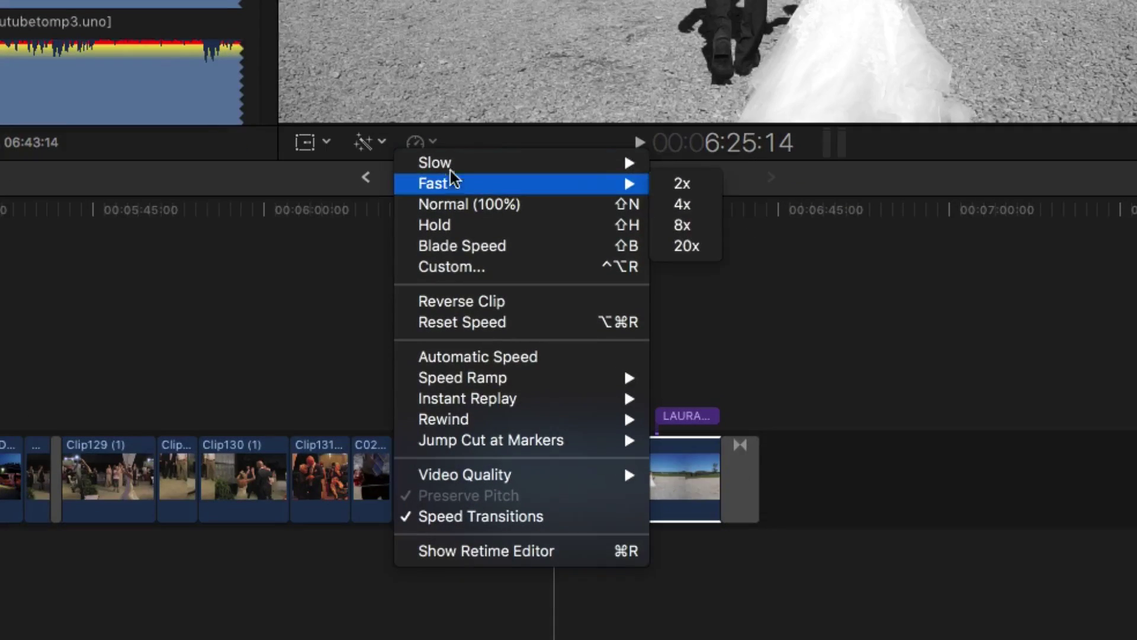
pyautogui.moveTo(449, 346)
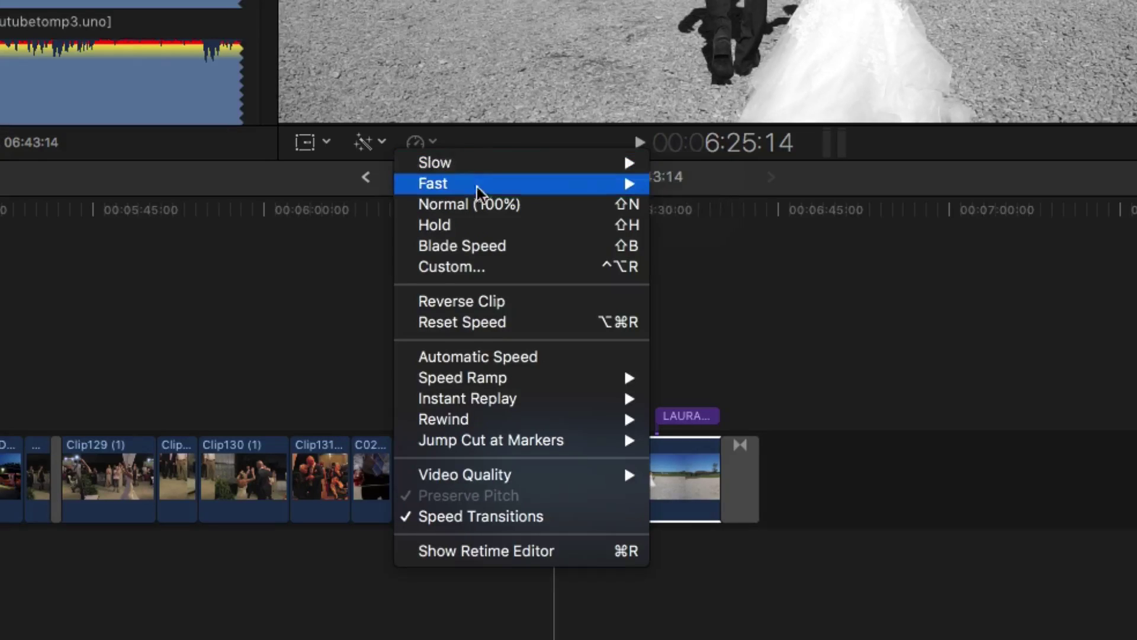
pyautogui.moveTo(476, 177)
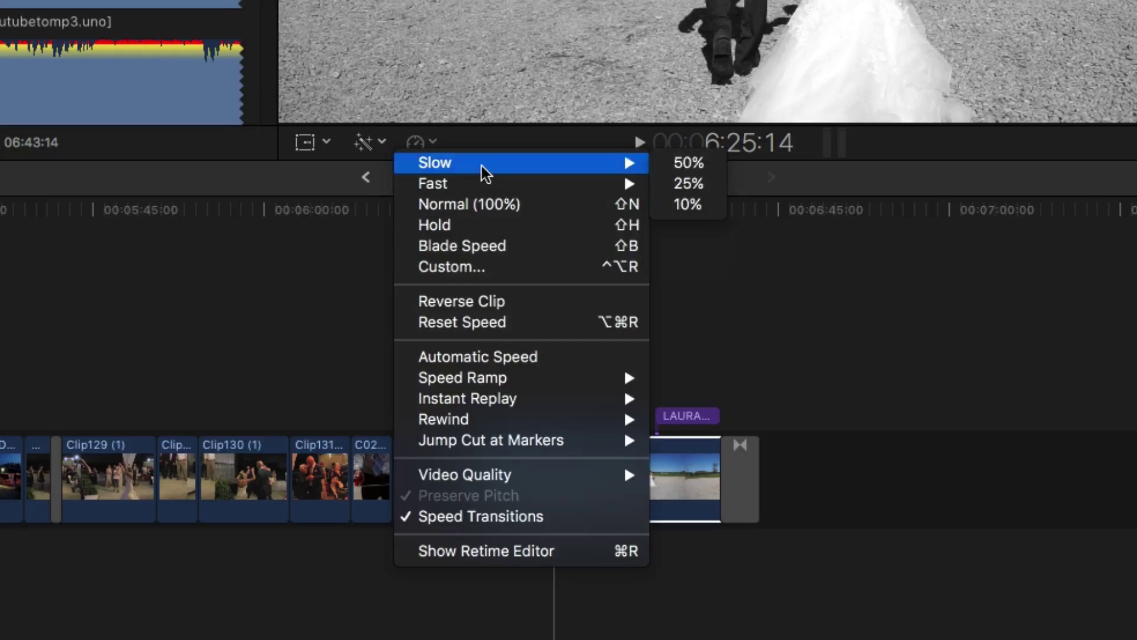
pyautogui.click(699, 166)
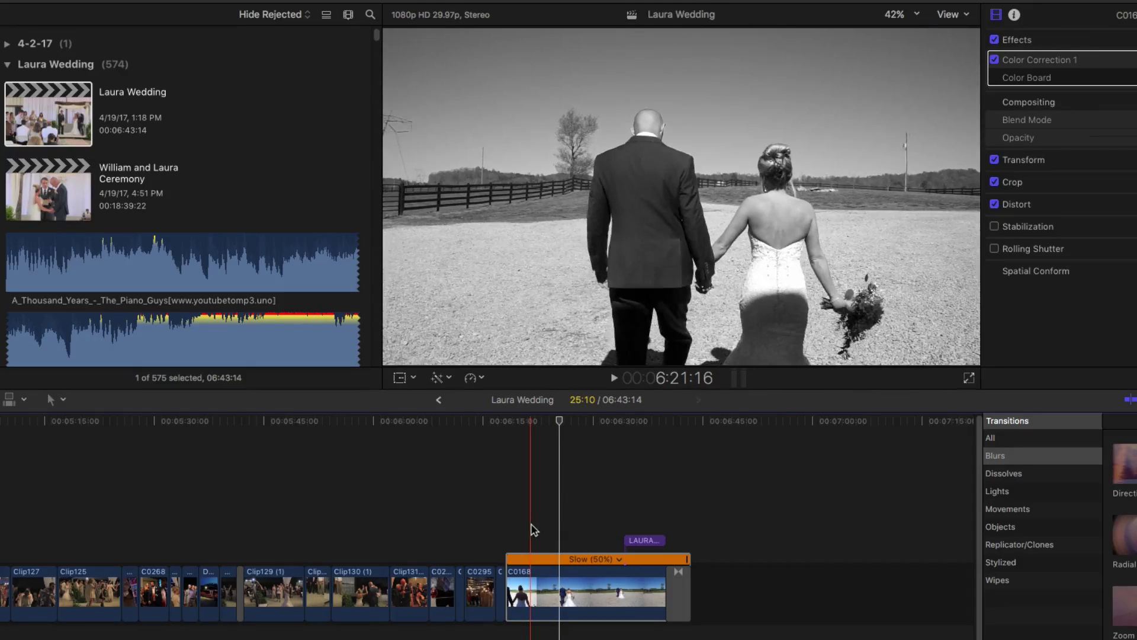
pyautogui.press('space')
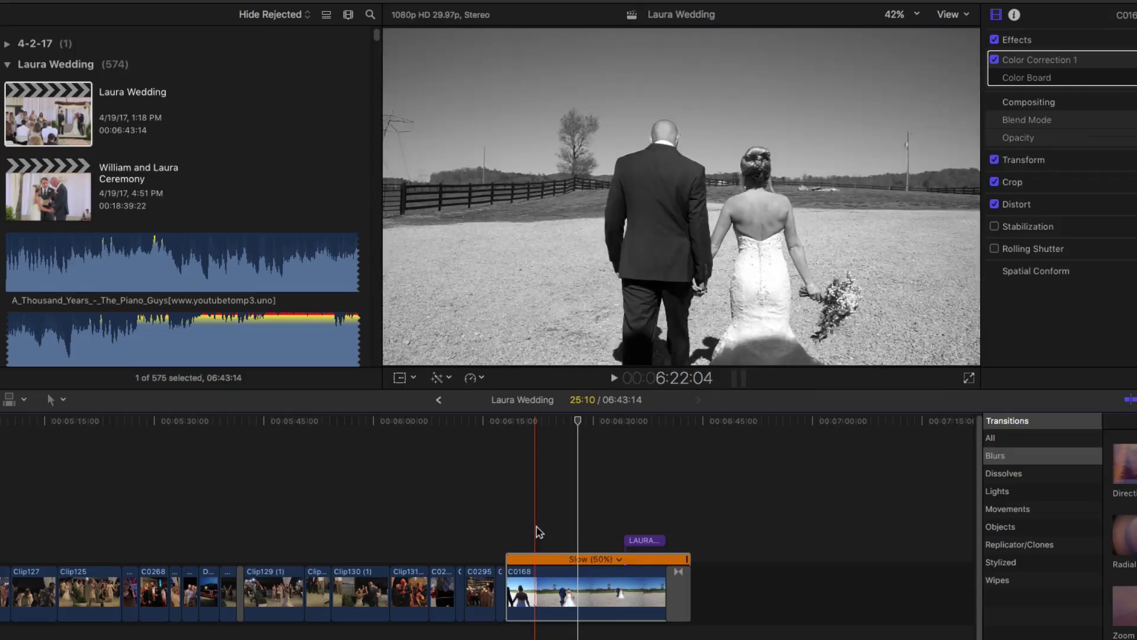
# Stop playback, reset C0168 to Normal (100%) from its retime bar, and play it through.
pyautogui.press('space')
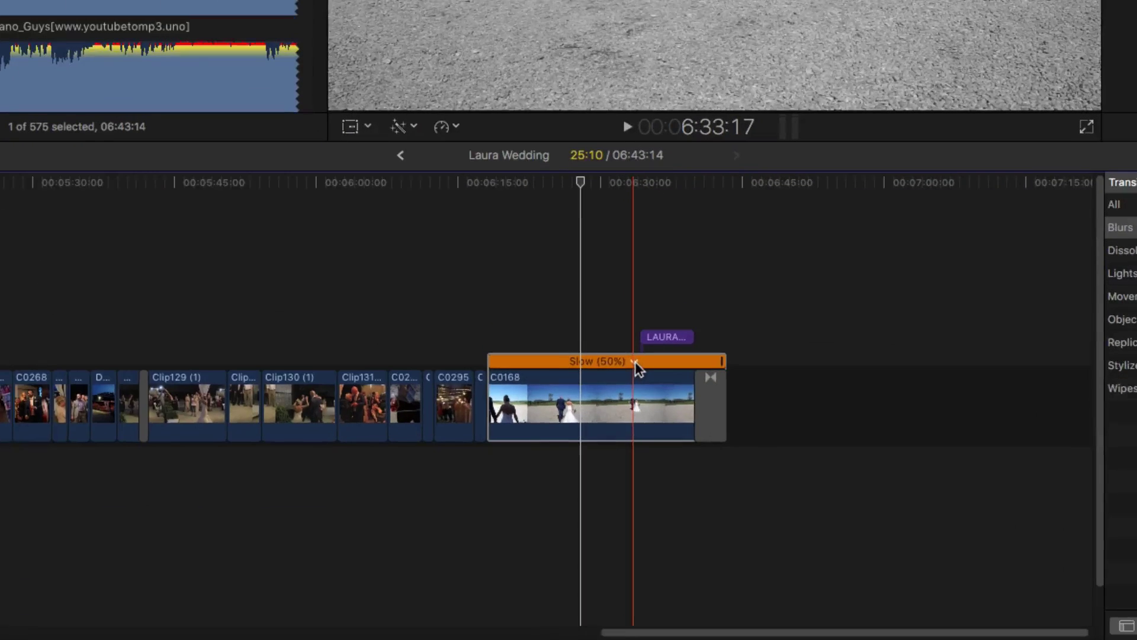
pyautogui.click(619, 559)
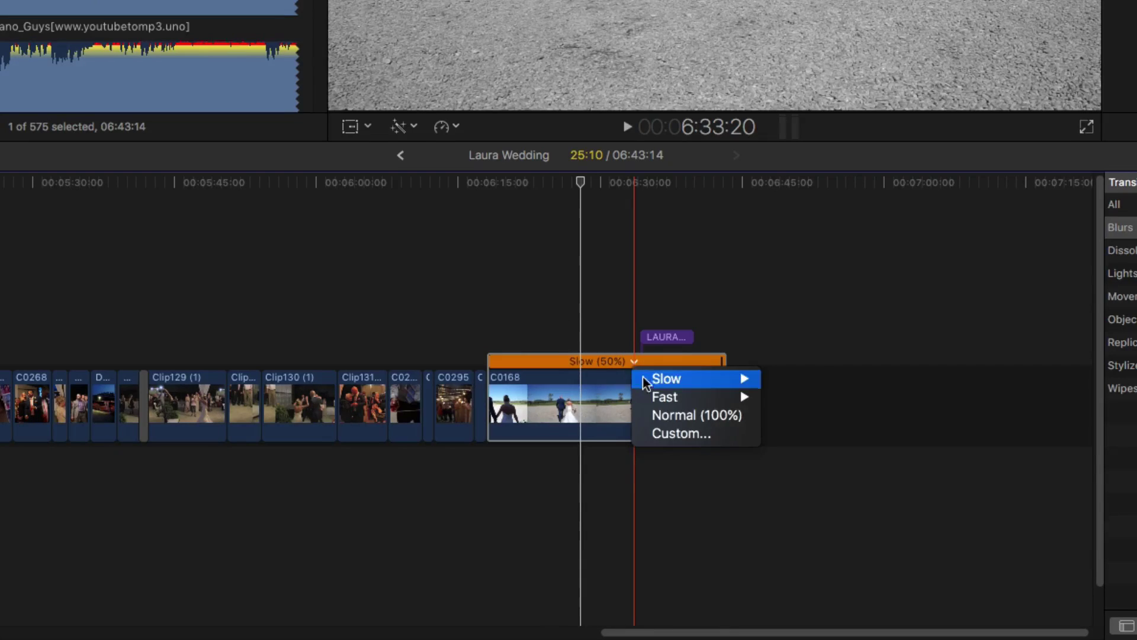
pyautogui.moveTo(659, 385)
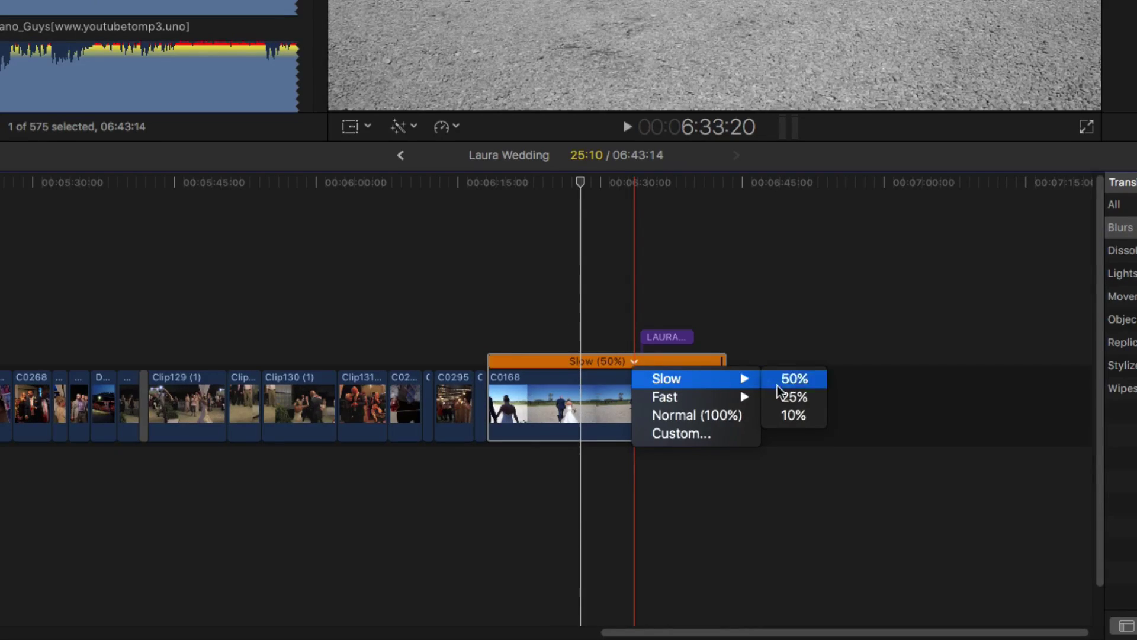
pyautogui.click(674, 417)
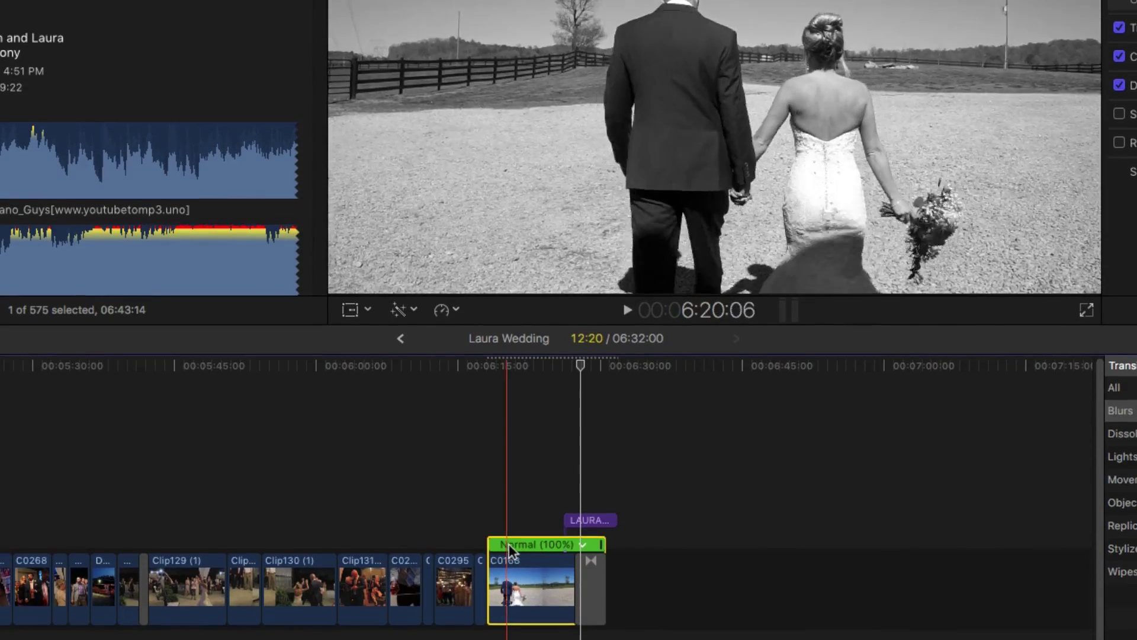
pyautogui.press('space')
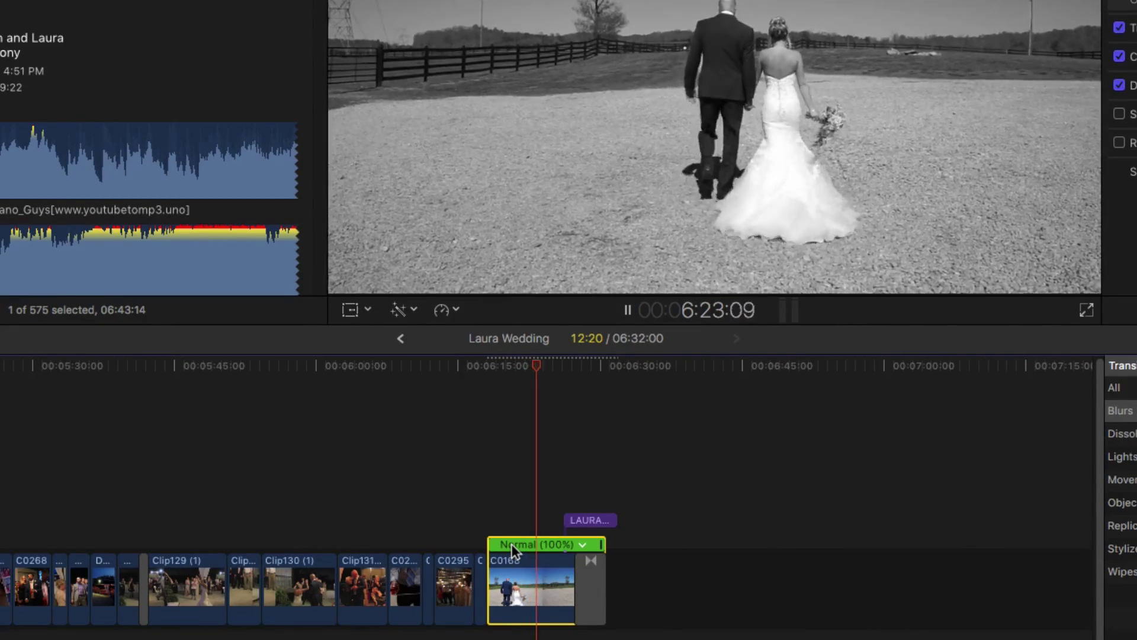
pyautogui.press('space')
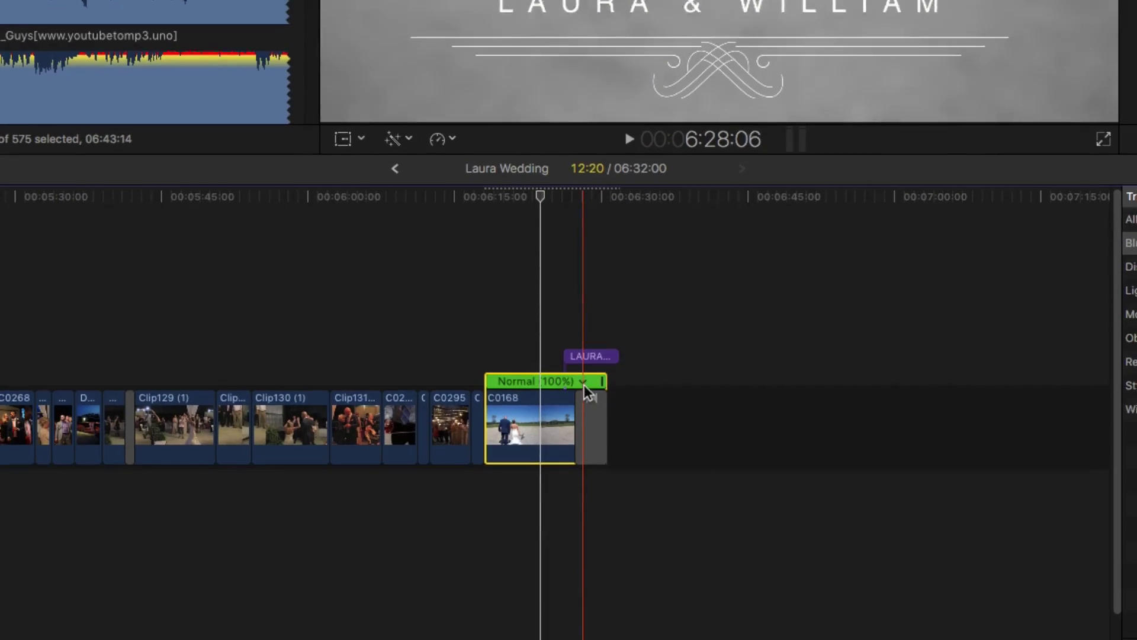
# Apply Slow 25% to C0168, drag the retime handle until it reads Slow (38%), and play it.
pyautogui.click(583, 544)
pyautogui.moveTo(607, 388)
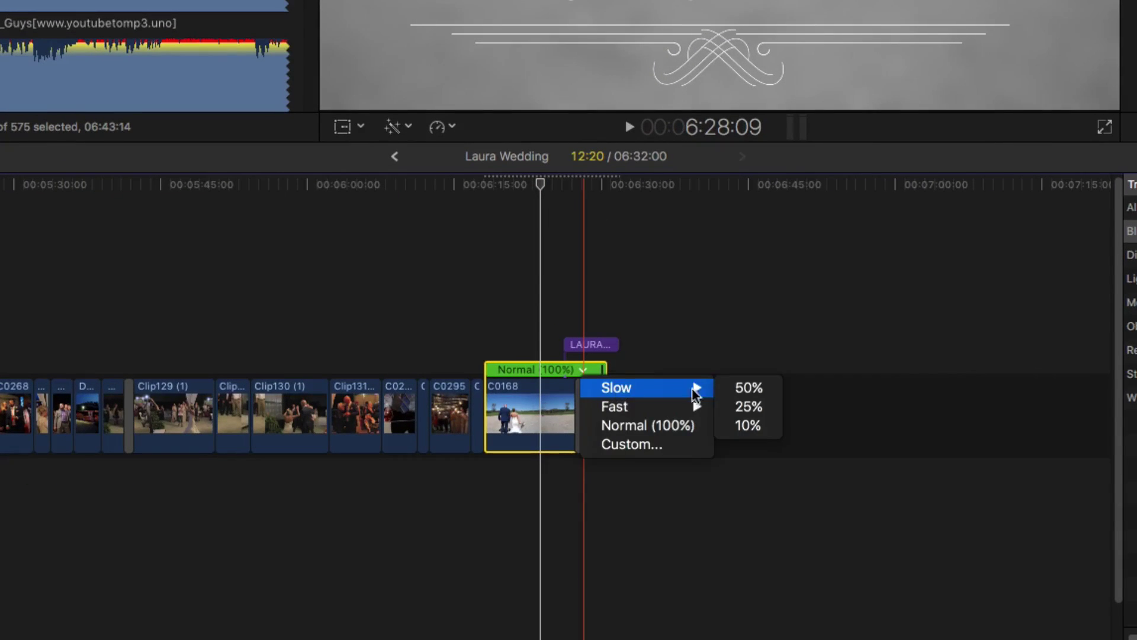
pyautogui.click(751, 407)
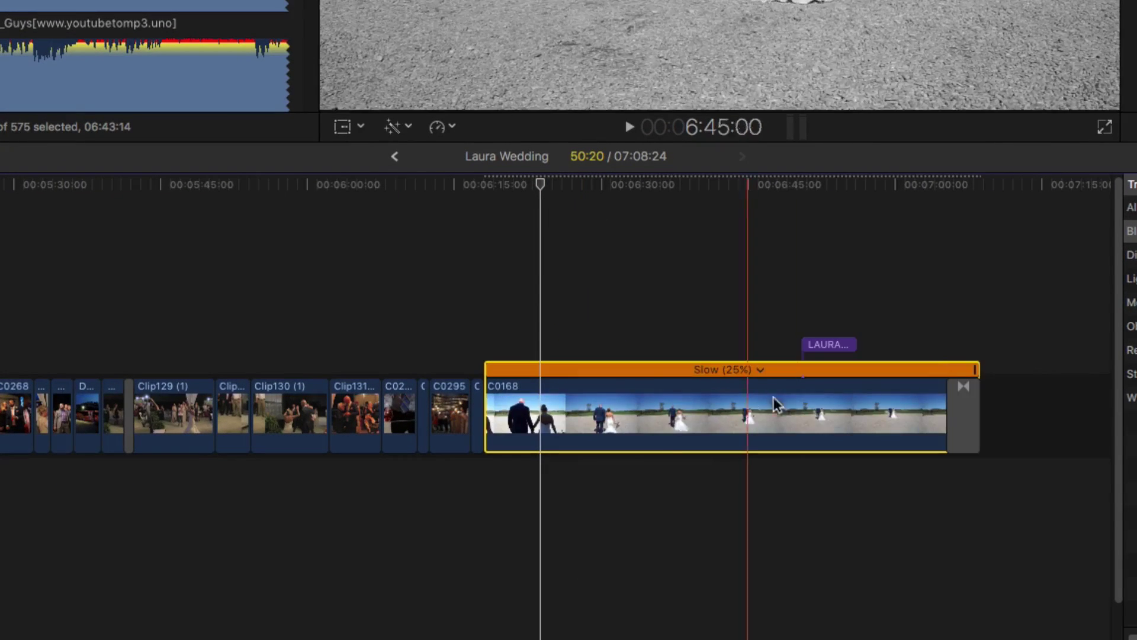
pyautogui.moveTo(977, 370); pyautogui.dragTo(1012, 370)
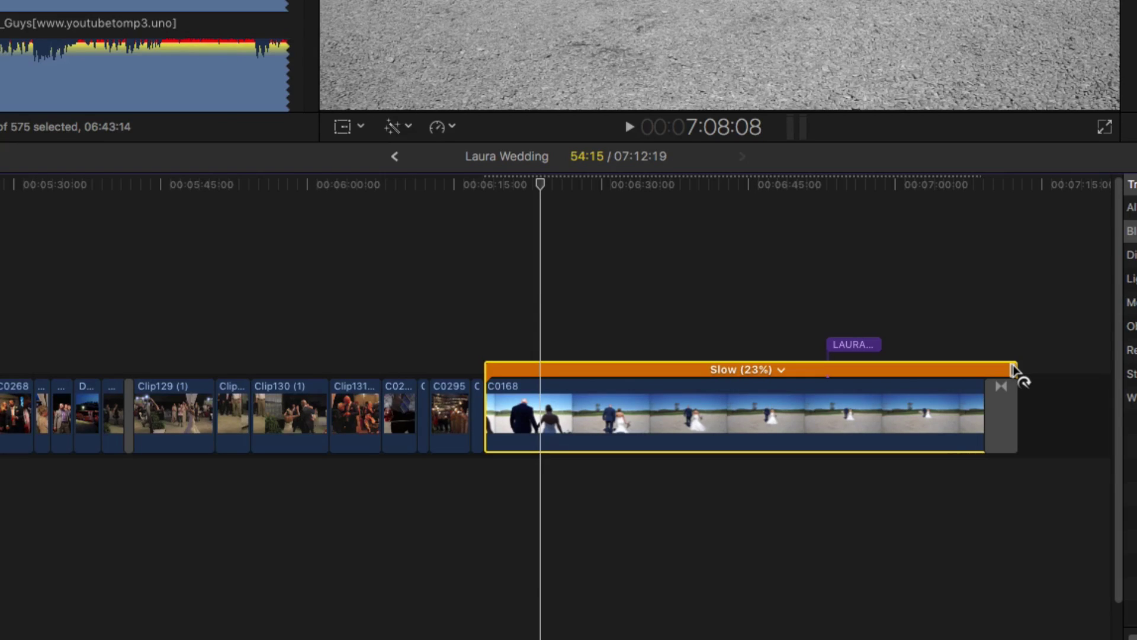
pyautogui.moveTo(1013, 370); pyautogui.dragTo(570, 368)
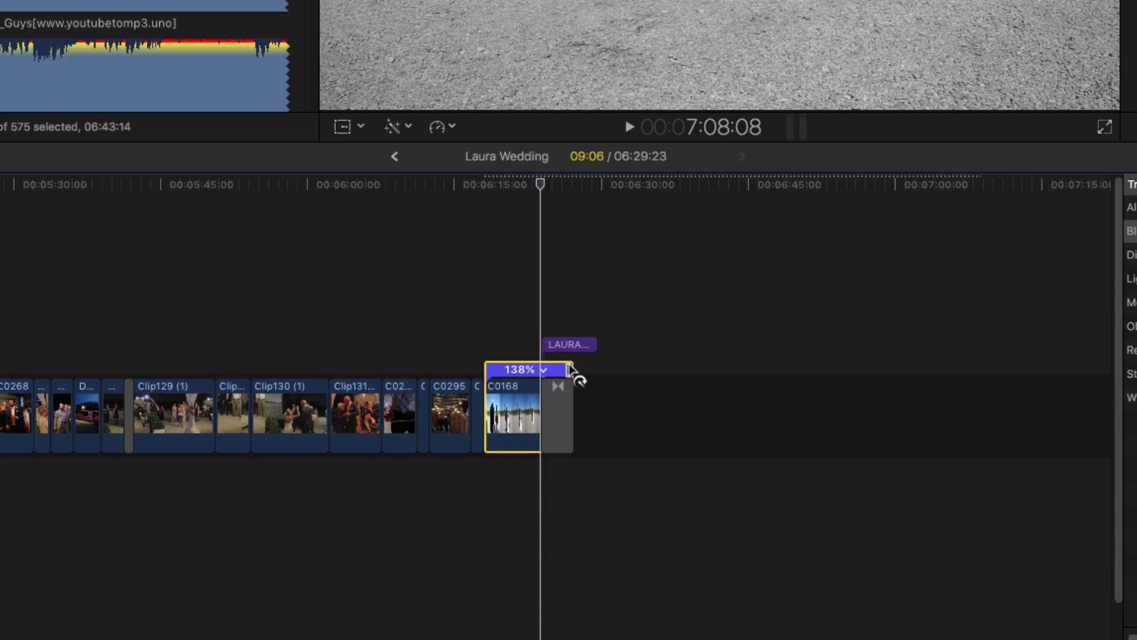
pyautogui.moveTo(570, 369); pyautogui.dragTo(803, 371)
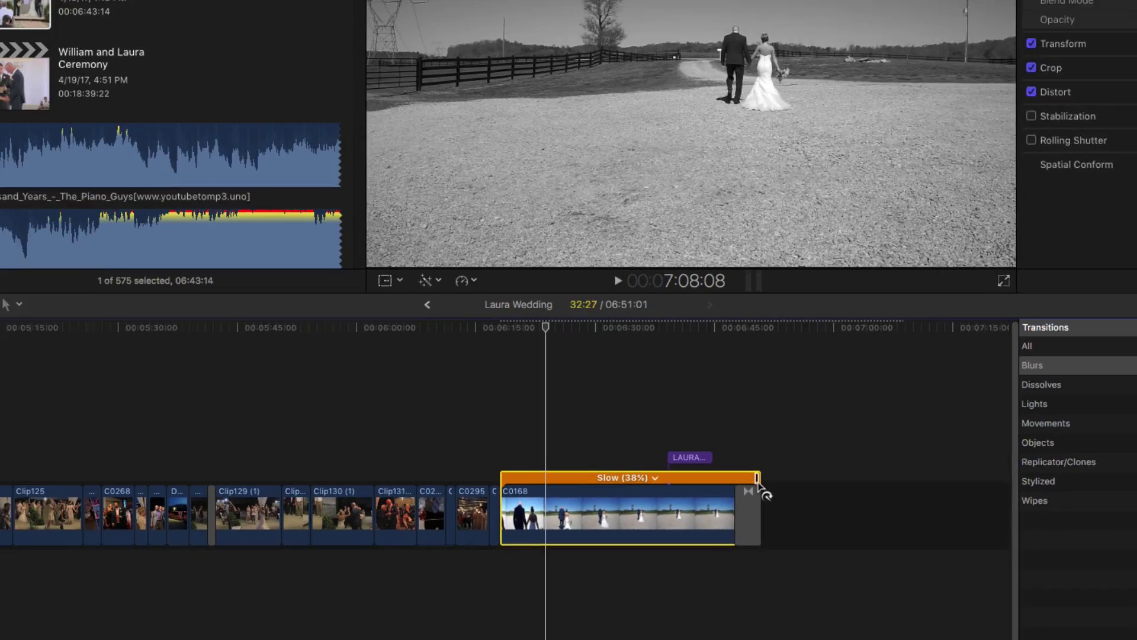
pyautogui.moveTo(759, 481); pyautogui.dragTo(762, 480)
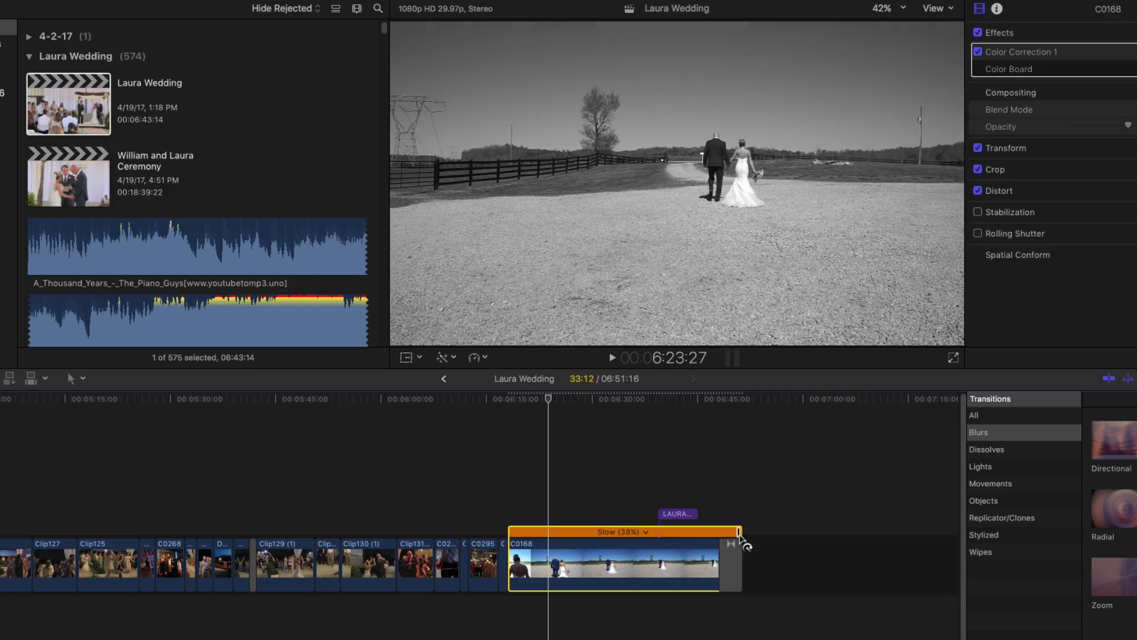
pyautogui.press('space')
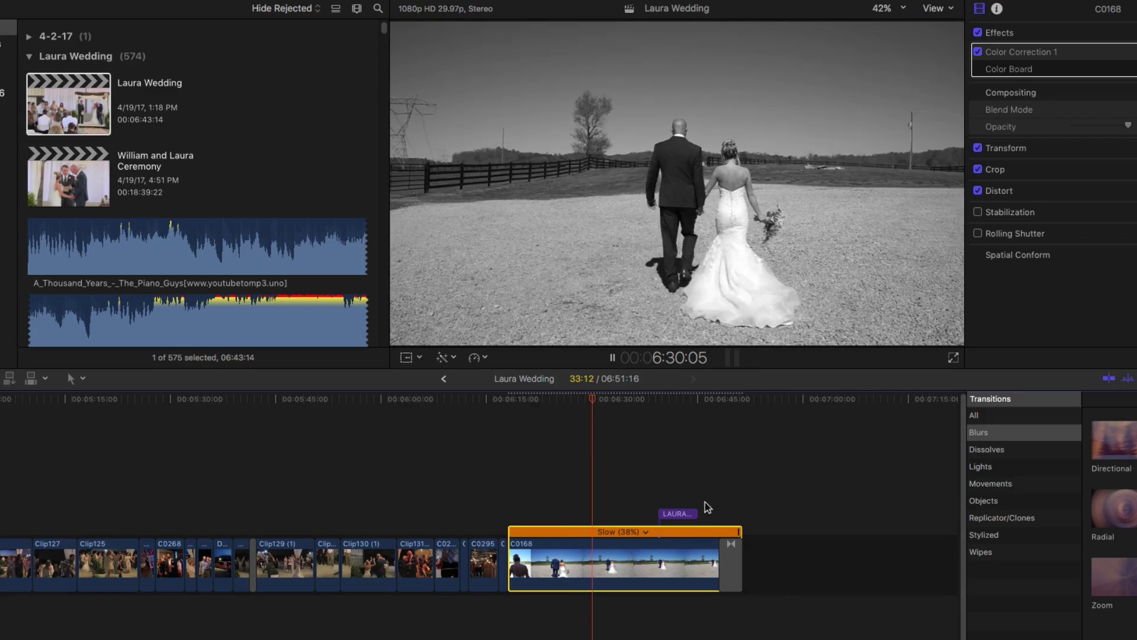
pyautogui.click(477, 358)
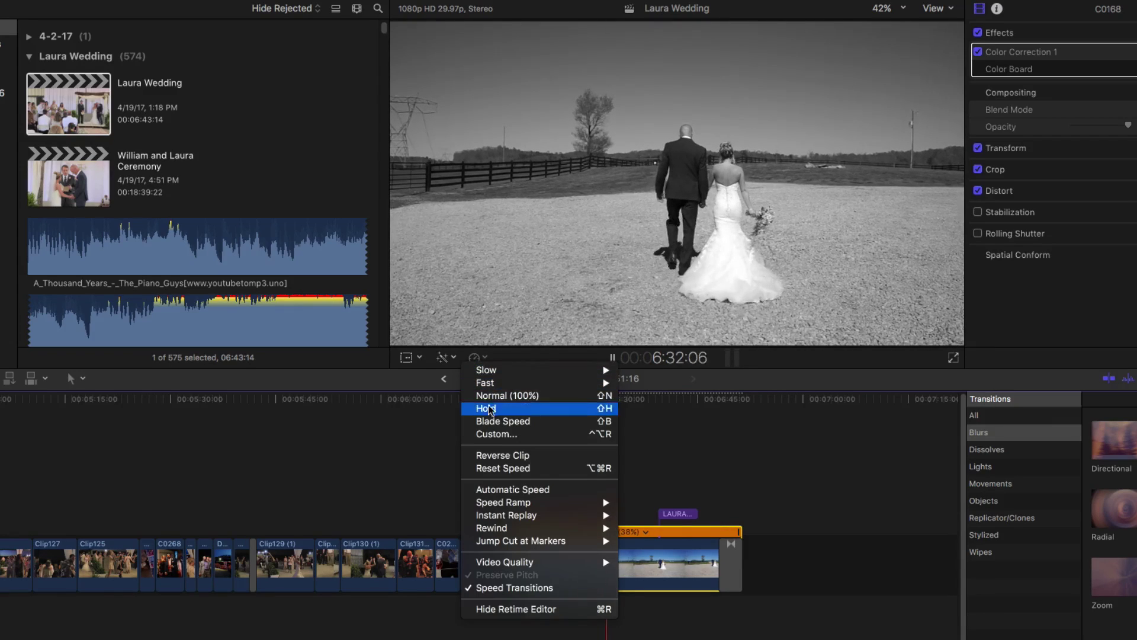
pyautogui.moveTo(503, 374)
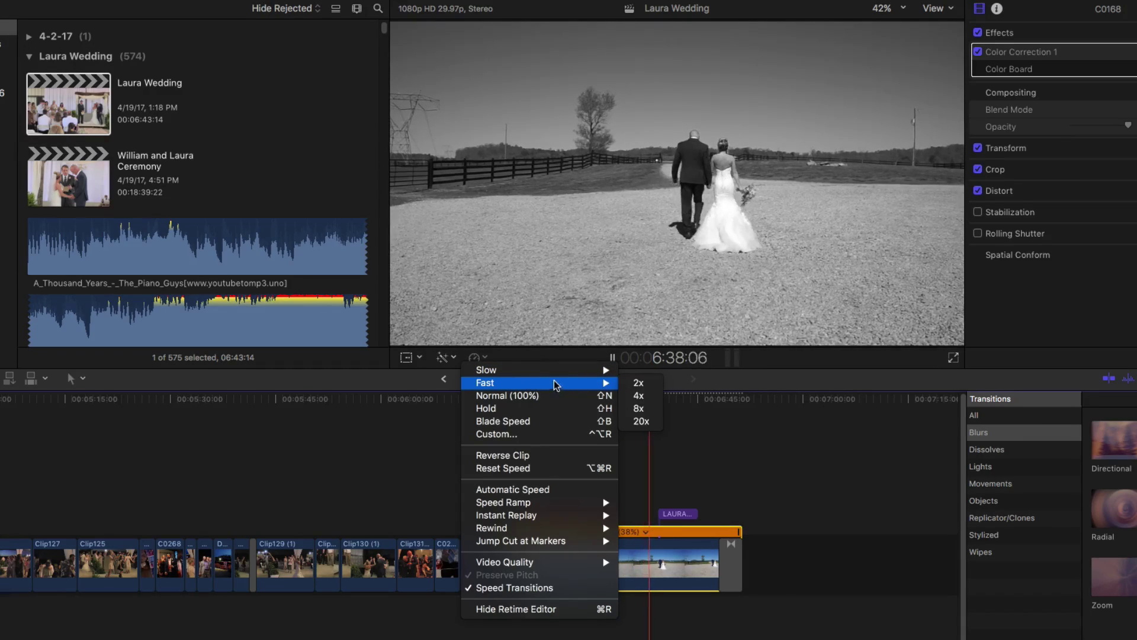
pyautogui.click(639, 402)
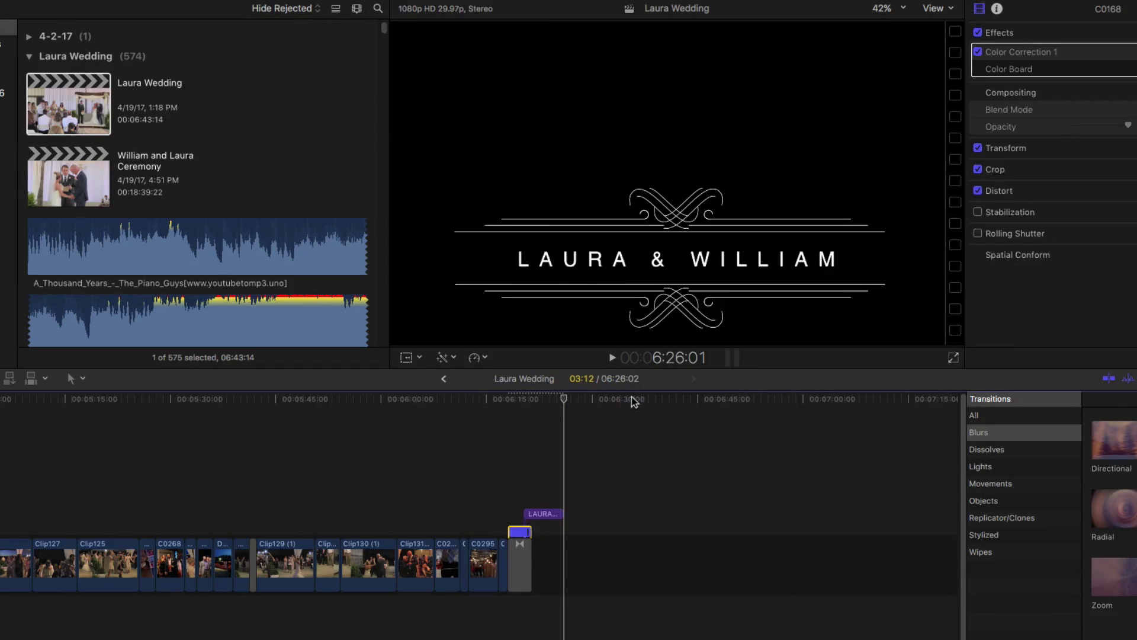
pyautogui.press('space')
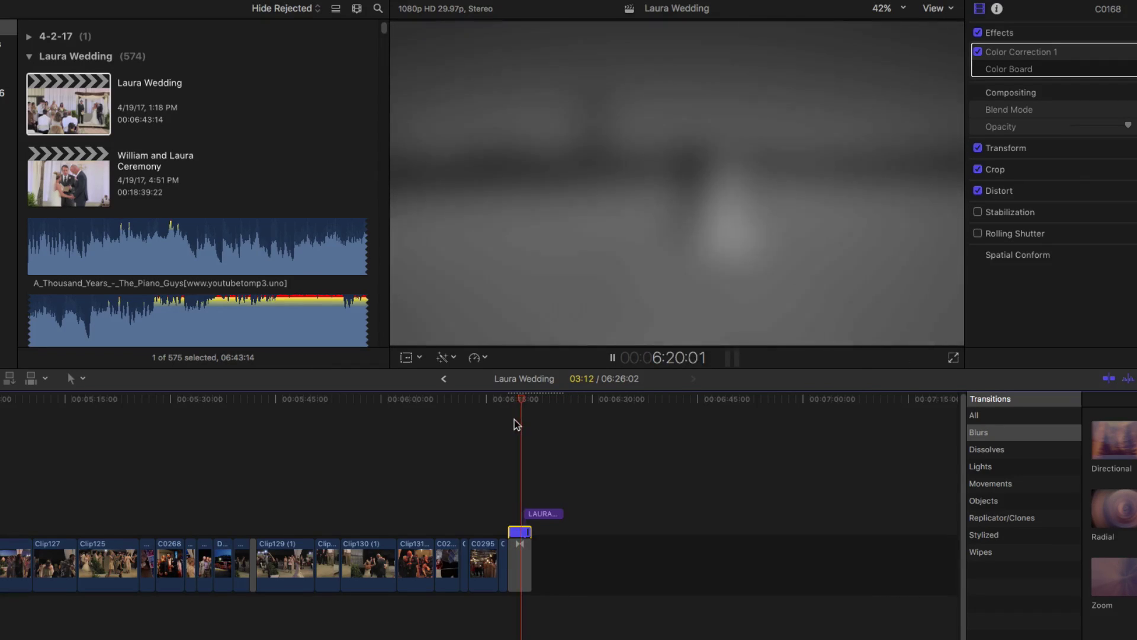
pyautogui.press('space')
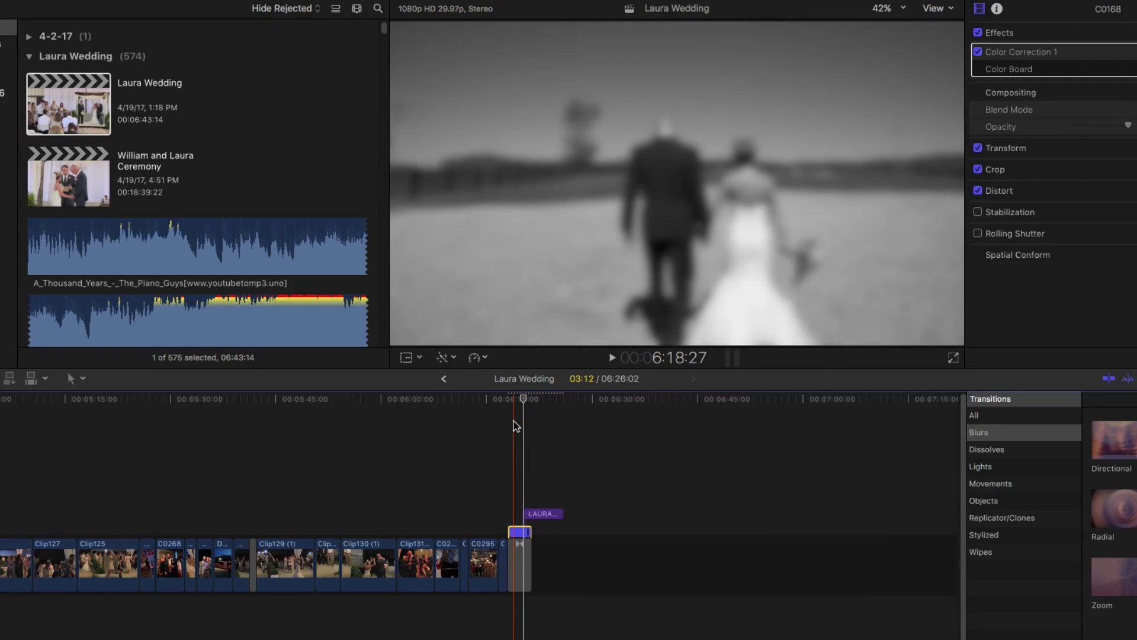
pyautogui.press('super+z')
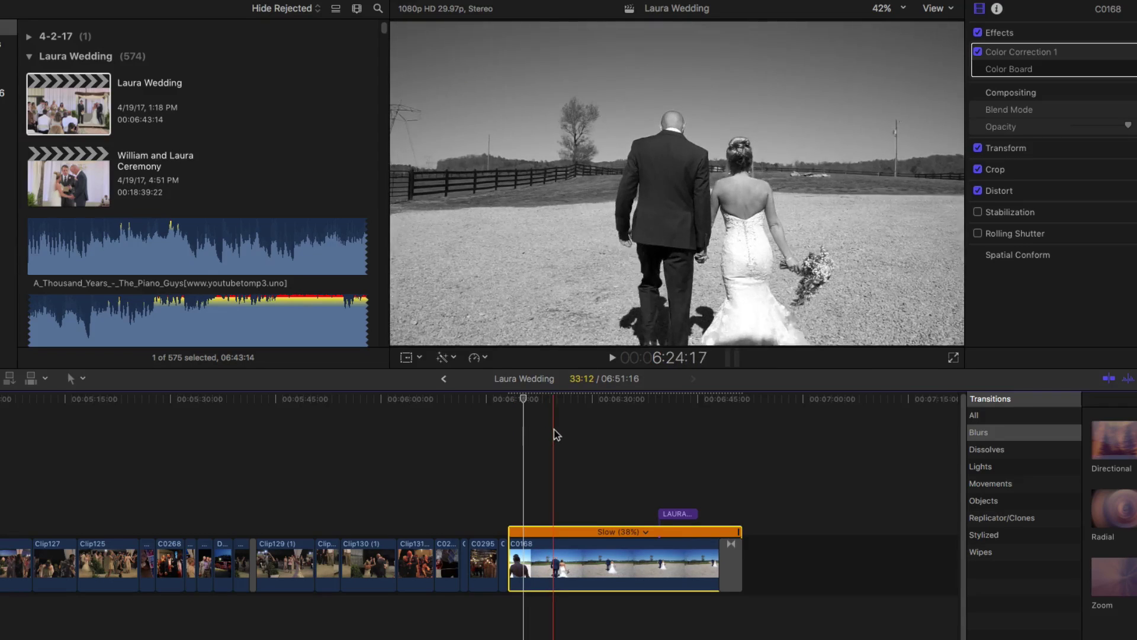
# Reset C0168 to Normal (100%), preview it reversed, then undo the reverse.
pyautogui.click(486, 358)
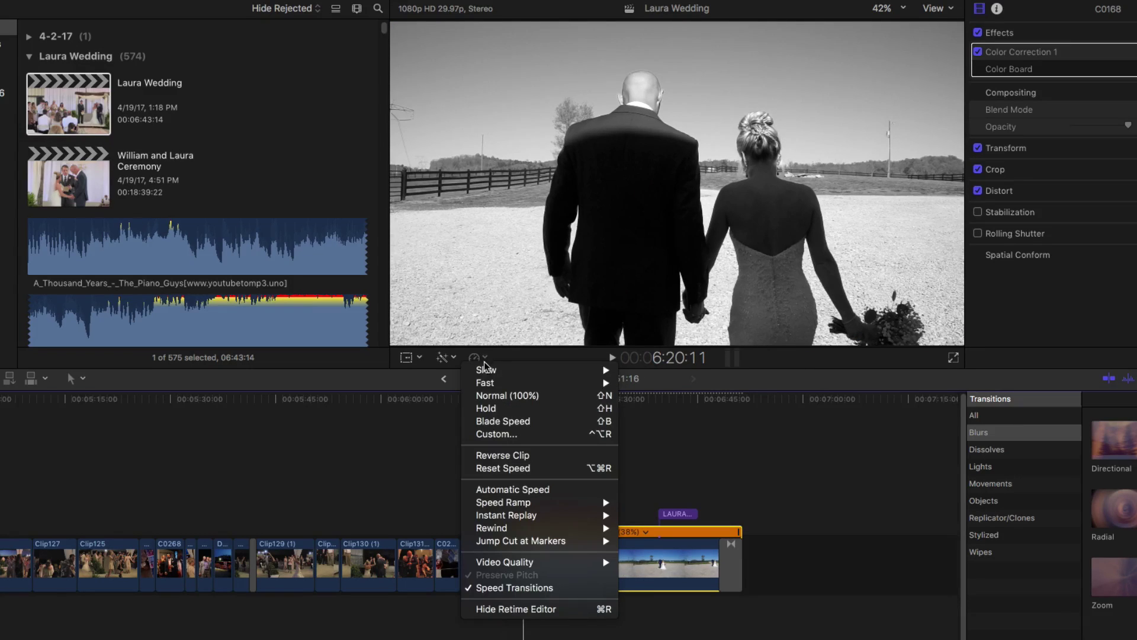
pyautogui.click(514, 401)
pyautogui.click(485, 358)
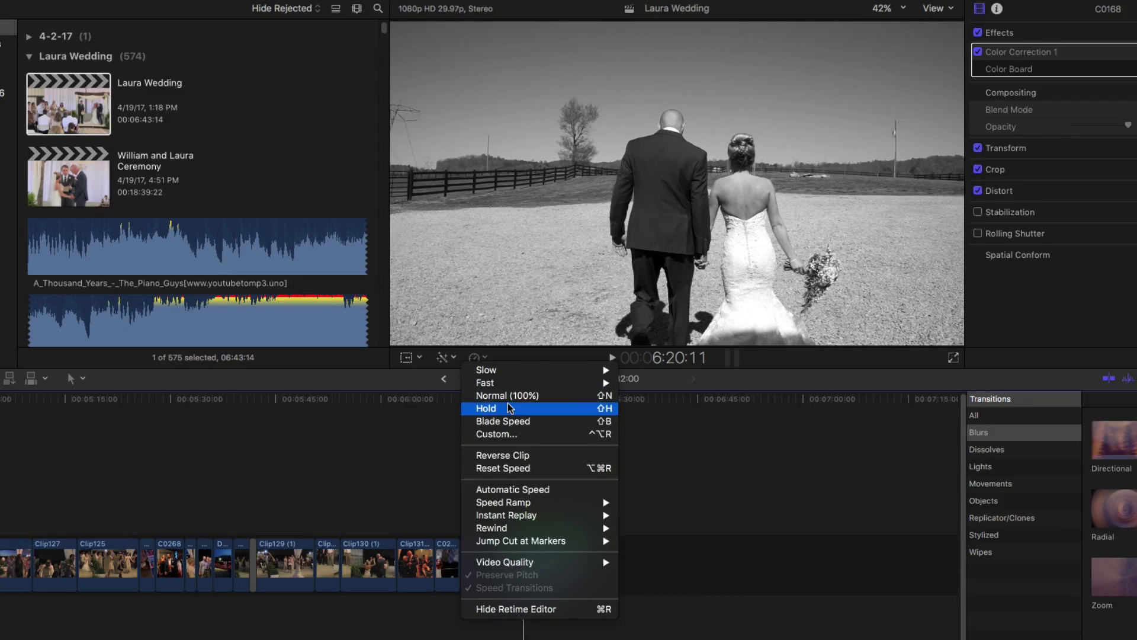
pyautogui.click(512, 454)
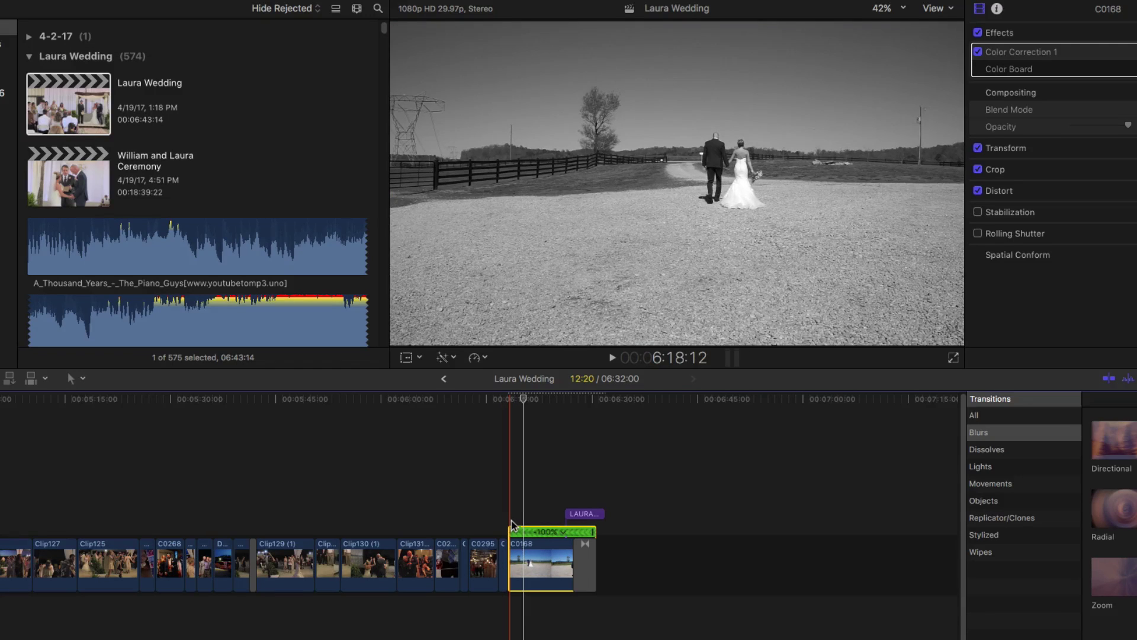
pyautogui.press('space')
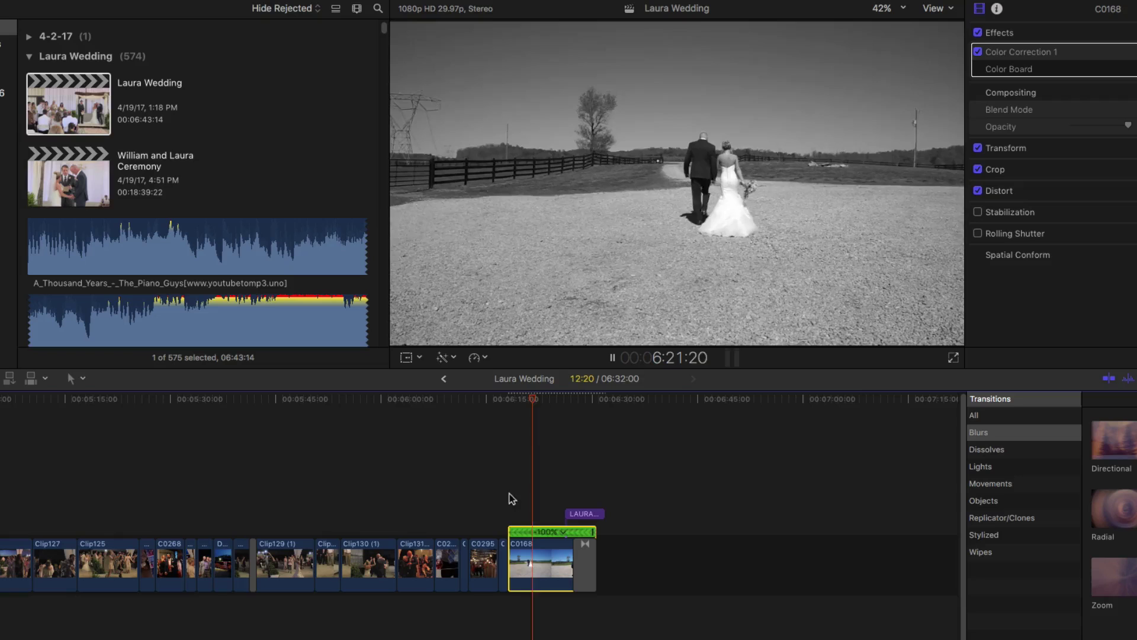
pyautogui.press('space')
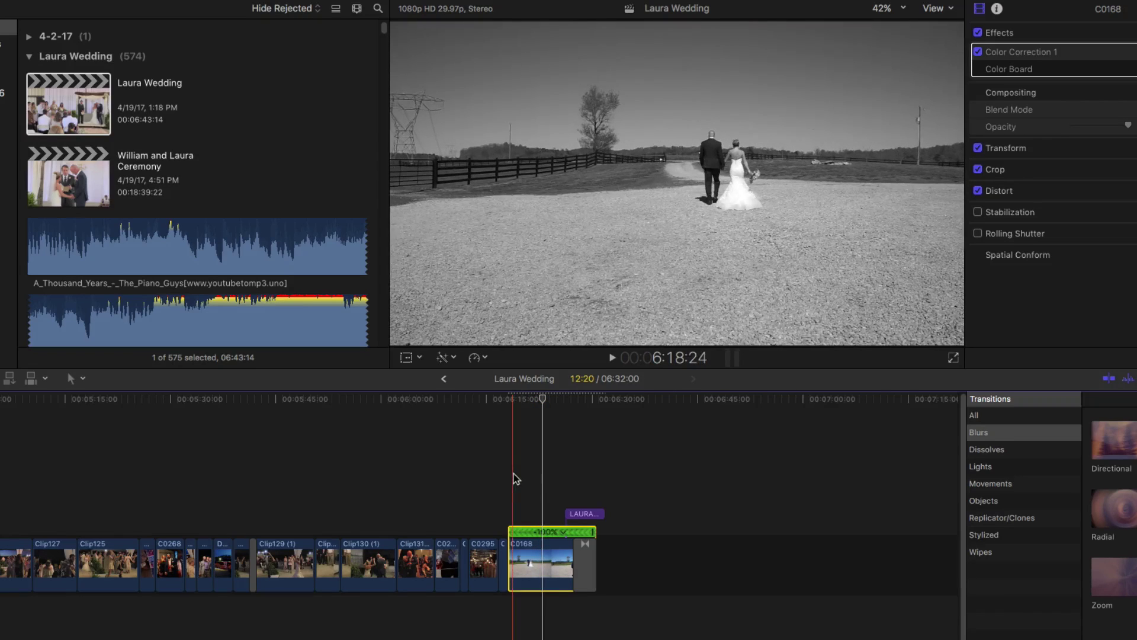
pyautogui.press('super+z')
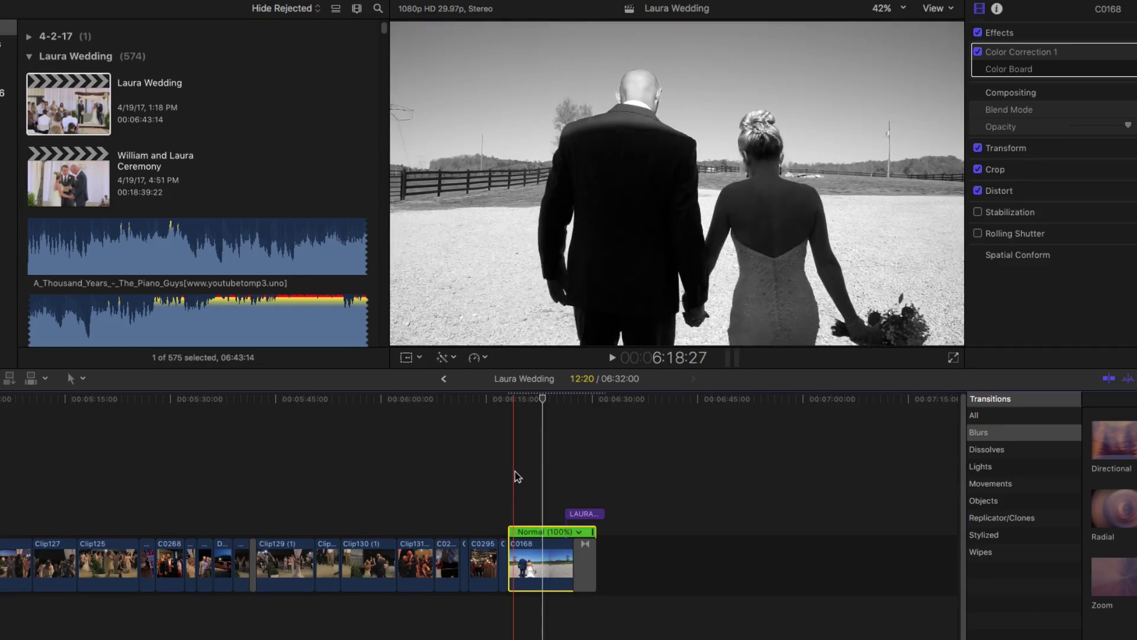